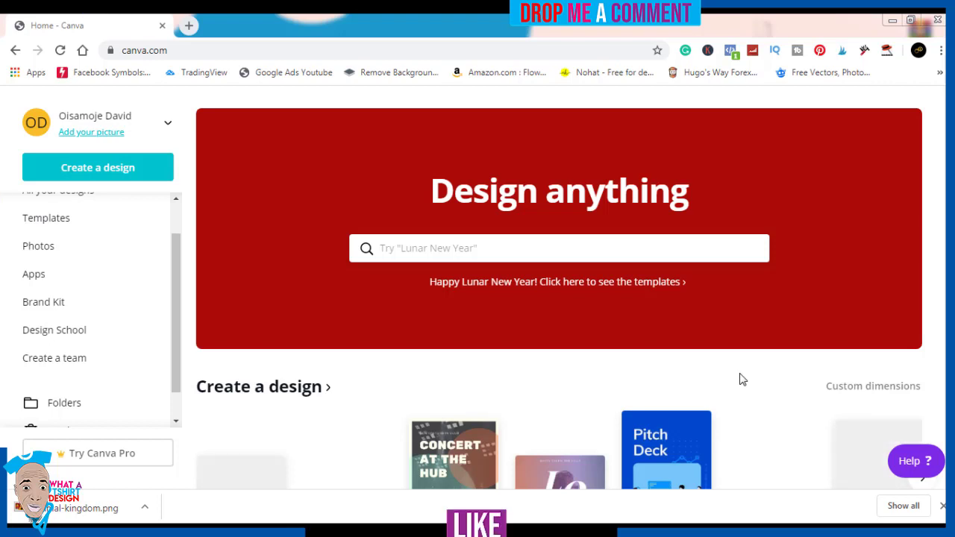
- Create a new blank design with custom dimensions of 4500 × 5400 px
{"action": "left_click", "coordinate": [891, 25]}
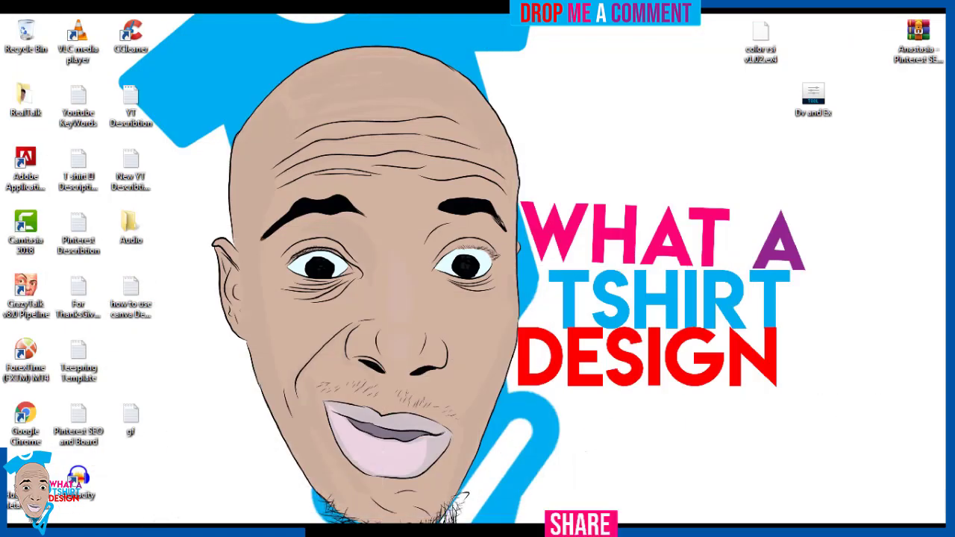
{"action": "key", "text": "alt+Tab"}
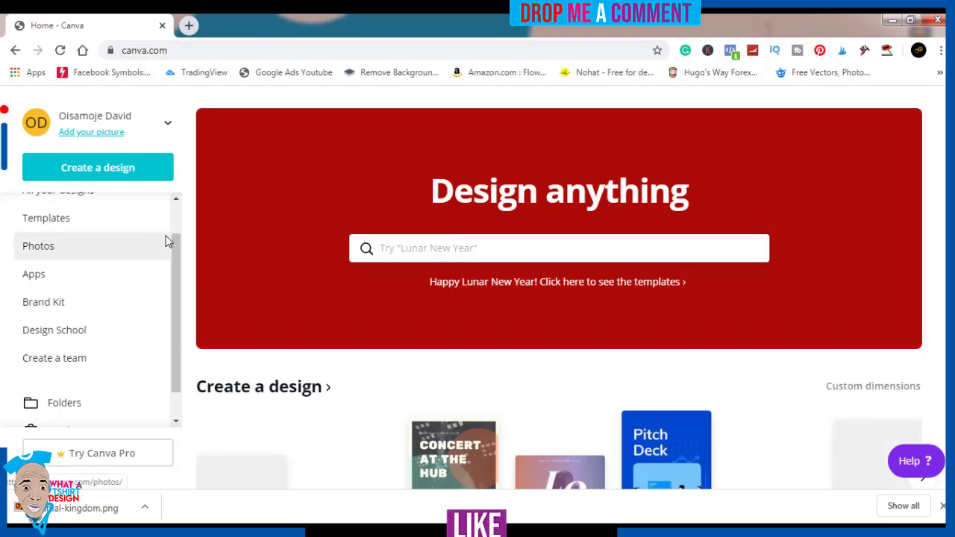
{"action": "left_click", "coordinate": [120, 172]}
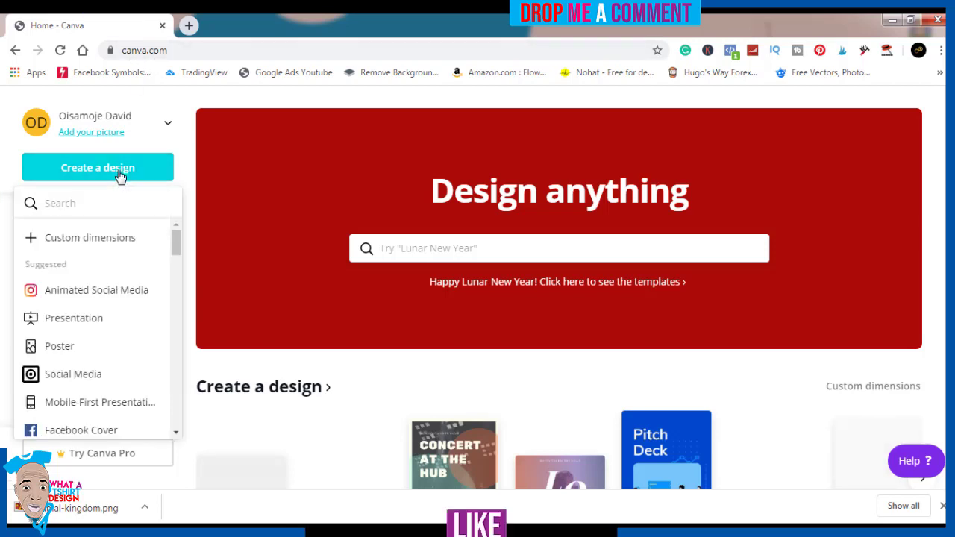
{"action": "left_click", "coordinate": [112, 246]}
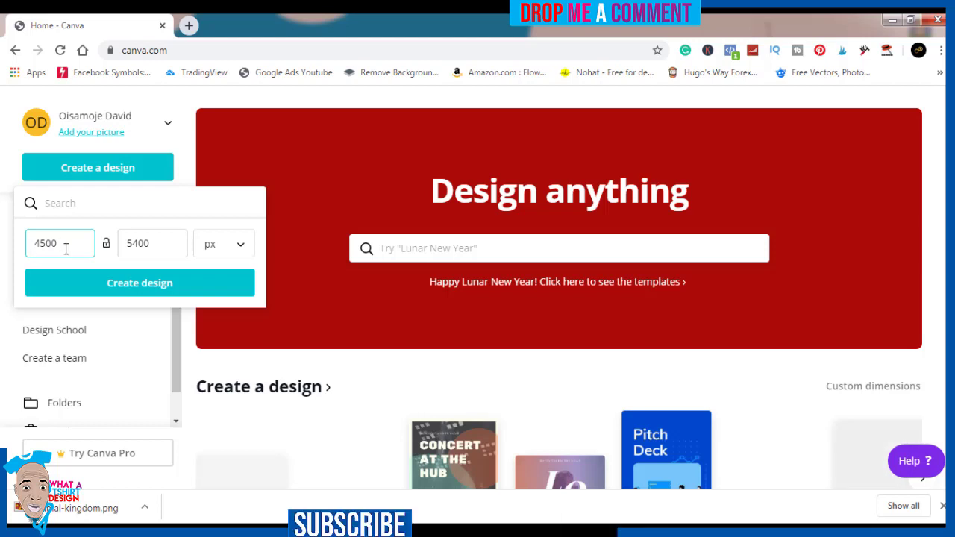
{"action": "left_click", "coordinate": [112, 291]}
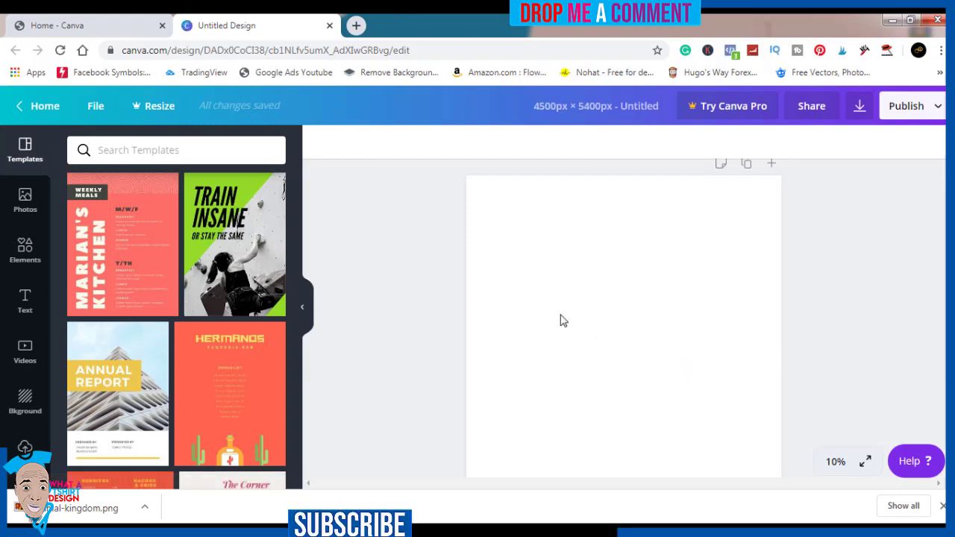
- From the Text panel's font combinations, add the Cheers / To the New Year script preset
{"action": "left_click", "coordinate": [25, 312]}
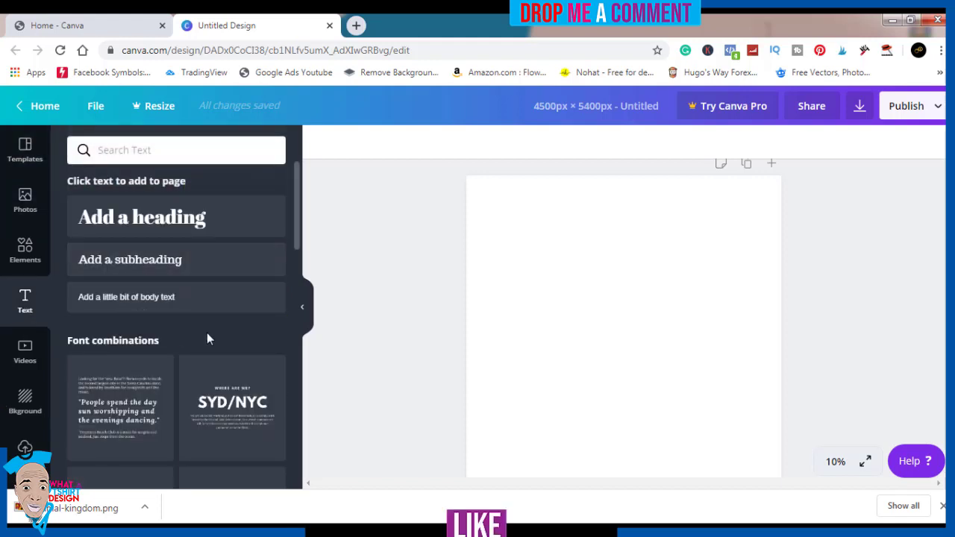
{"action": "scroll", "coordinate": [208, 338], "scroll_direction": "down", "scroll_amount": 5}
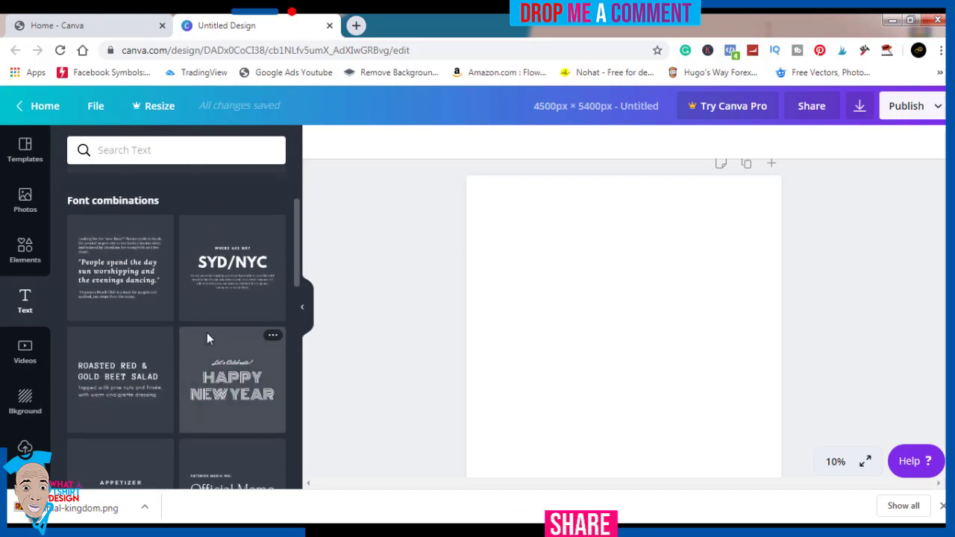
{"action": "scroll", "coordinate": [207, 338], "scroll_direction": "down", "scroll_amount": 4}
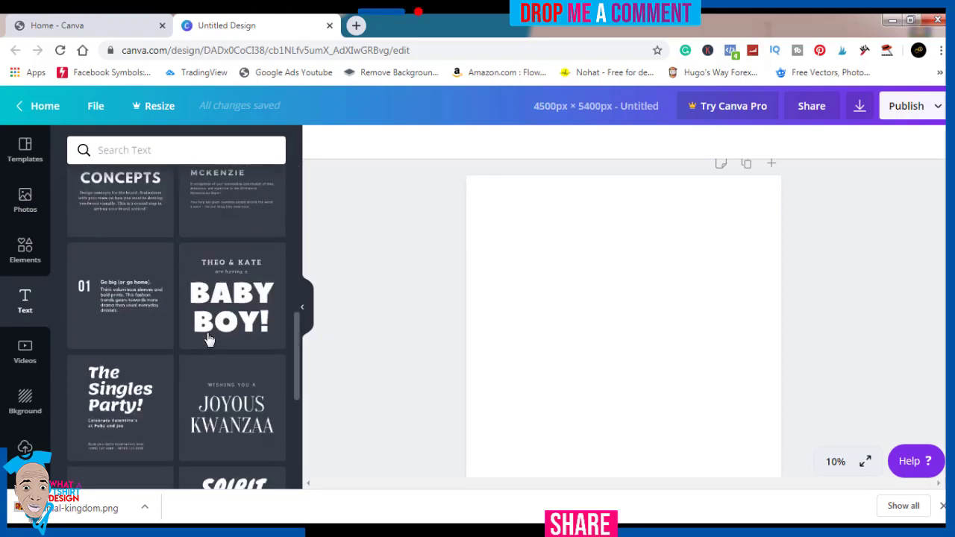
{"action": "scroll", "coordinate": [207, 339], "scroll_direction": "down", "scroll_amount": 3}
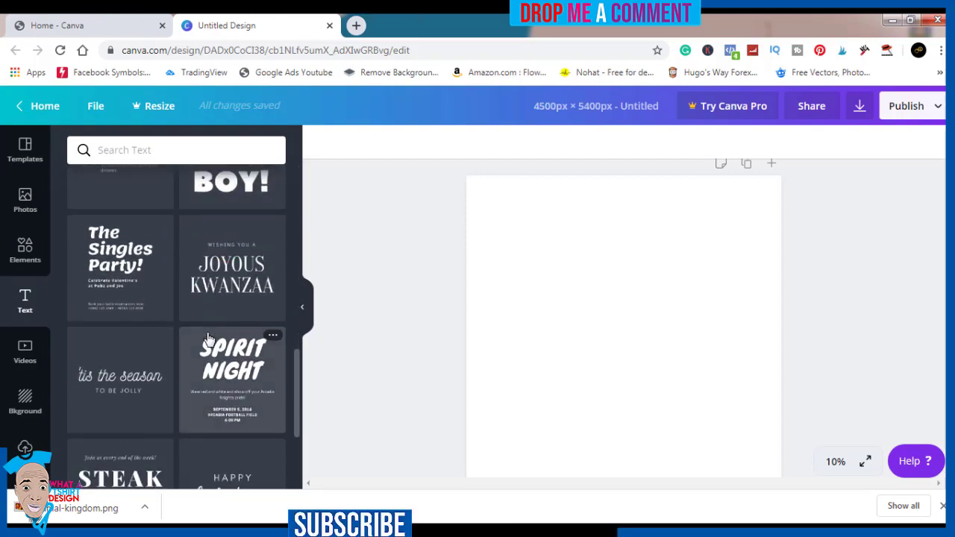
{"action": "scroll", "coordinate": [209, 340], "scroll_direction": "down", "scroll_amount": 5}
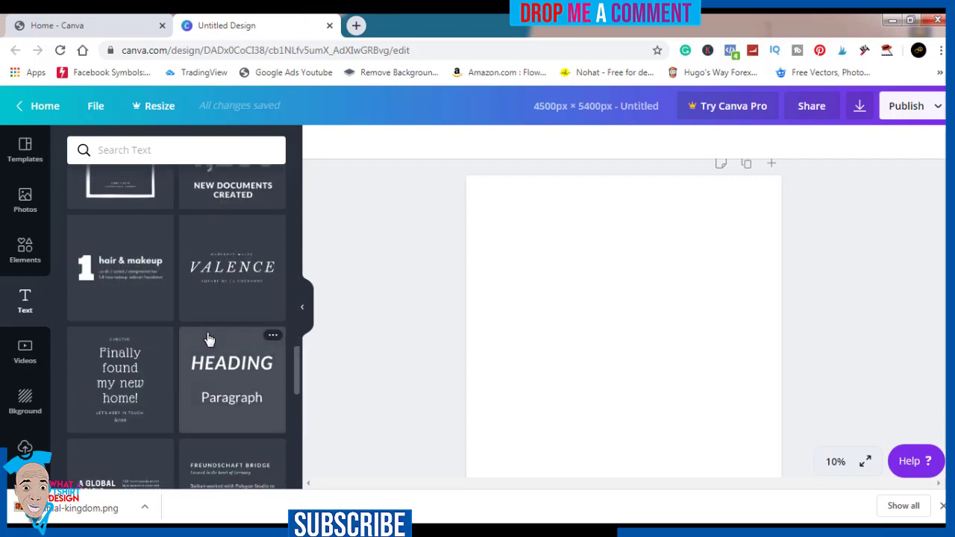
{"action": "scroll", "coordinate": [209, 340], "scroll_direction": "down", "scroll_amount": 4}
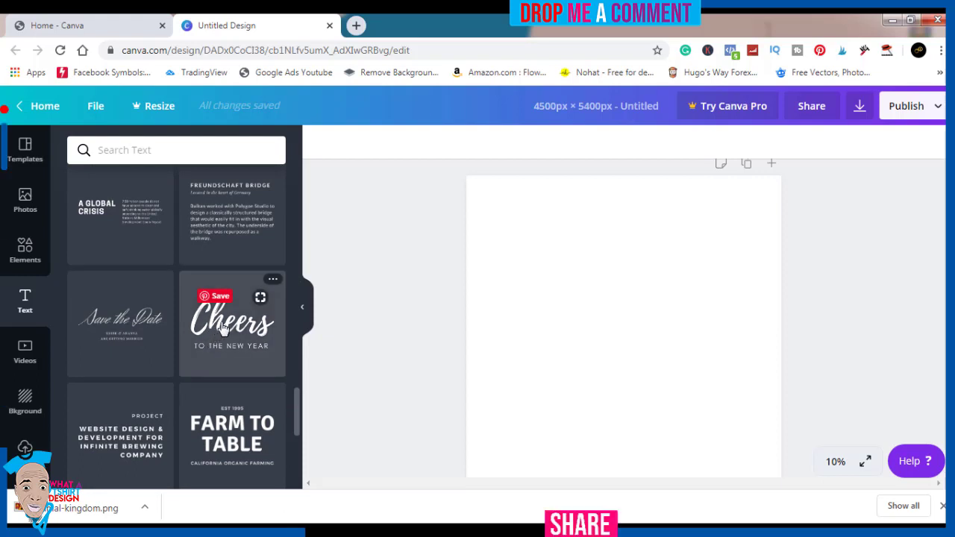
{"action": "left_click", "coordinate": [222, 328]}
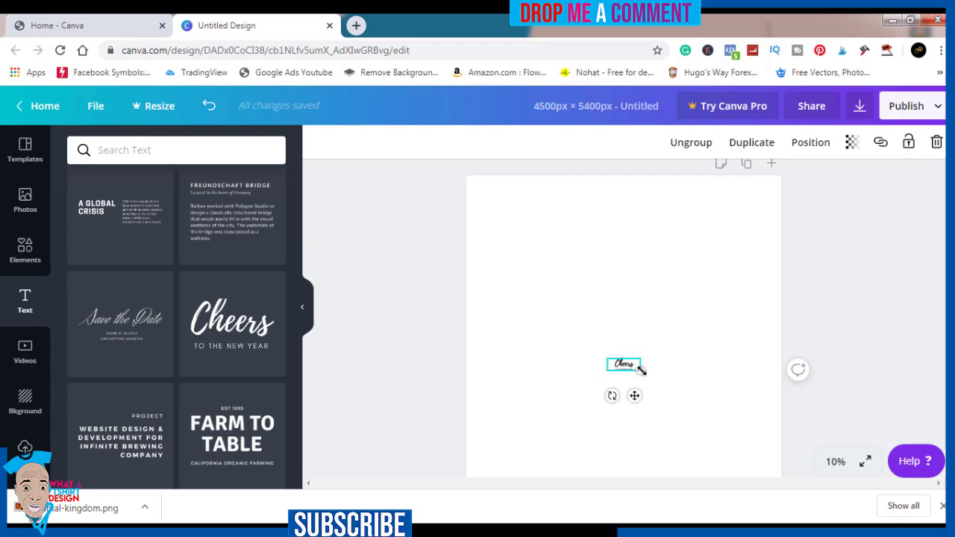
- Scale the Cheers text group up to almost page width and place it top centre
{"action": "left_click_drag", "start_coordinate": [639, 367], "coordinate": [734, 450]}
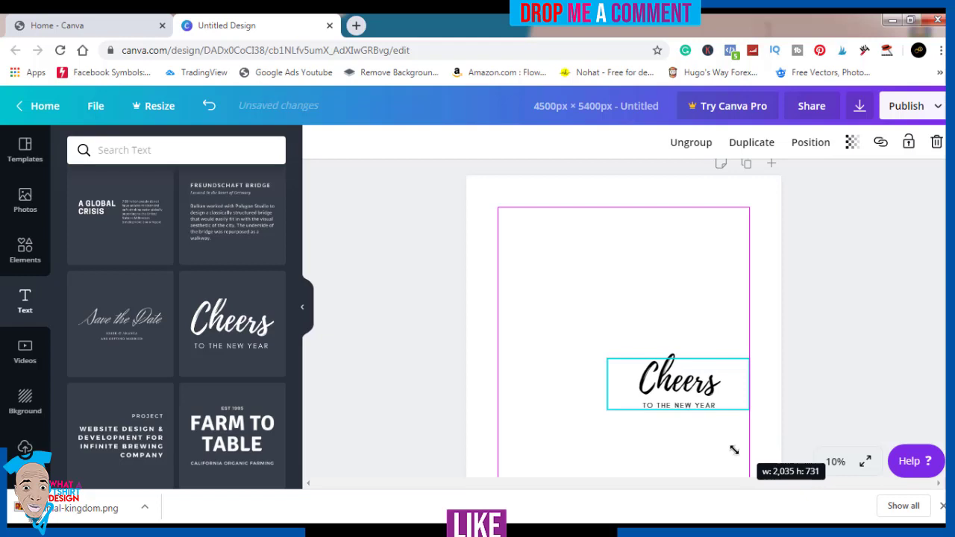
{"action": "left_click_drag", "start_coordinate": [686, 366], "coordinate": [630, 231]}
{"action": "left_click_drag", "start_coordinate": [695, 278], "coordinate": [828, 435]}
{"action": "left_click_drag", "start_coordinate": [713, 277], "coordinate": [641, 263]}
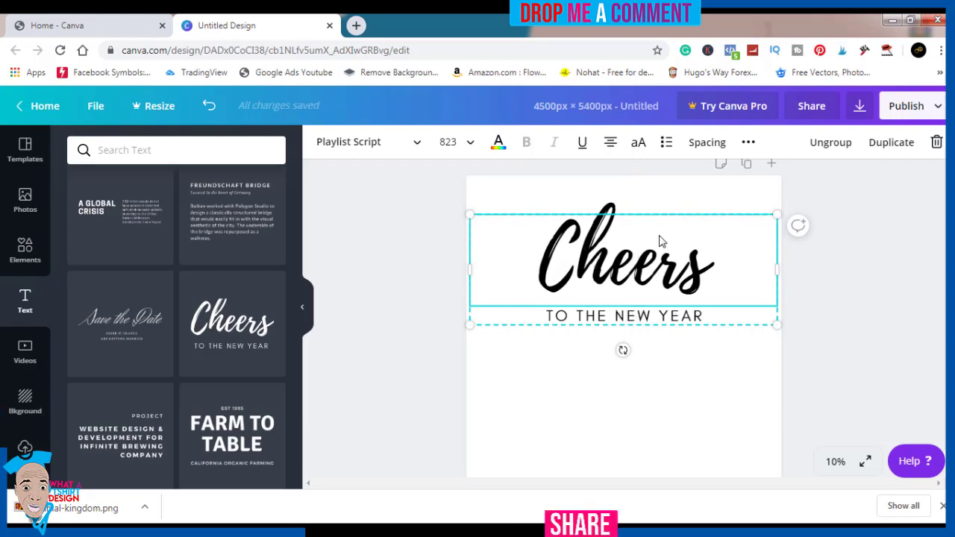
- Ungroup the text combination, delete the TO THE NEW YEAR line and select Cheers
{"action": "left_click", "coordinate": [832, 142]}
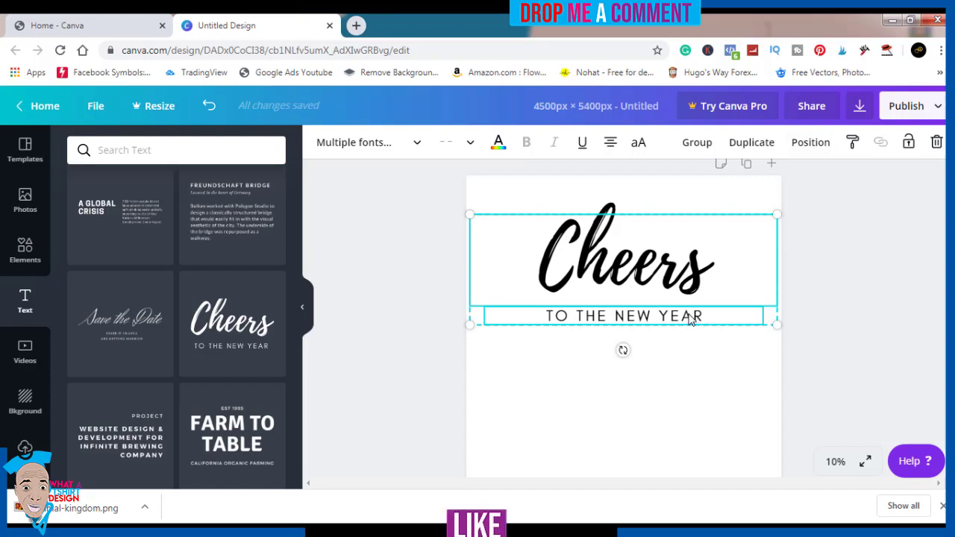
{"action": "left_click", "coordinate": [693, 363]}
{"action": "left_click", "coordinate": [670, 319]}
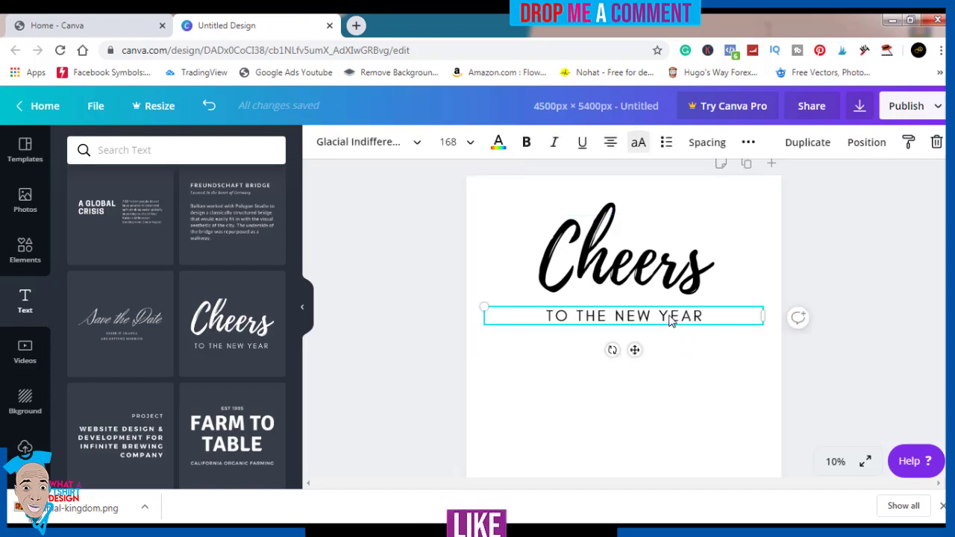
{"action": "key", "text": "Delete"}
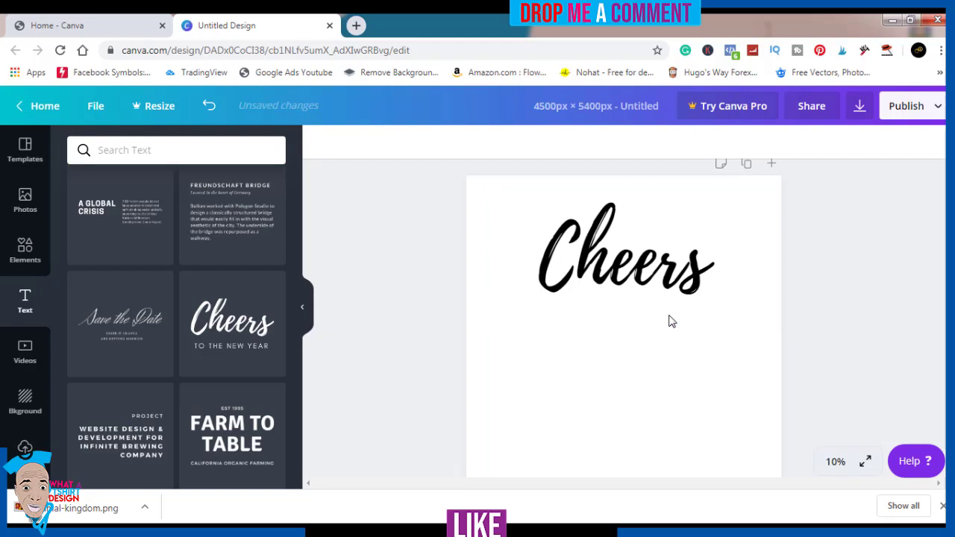
{"action": "left_click", "coordinate": [650, 290]}
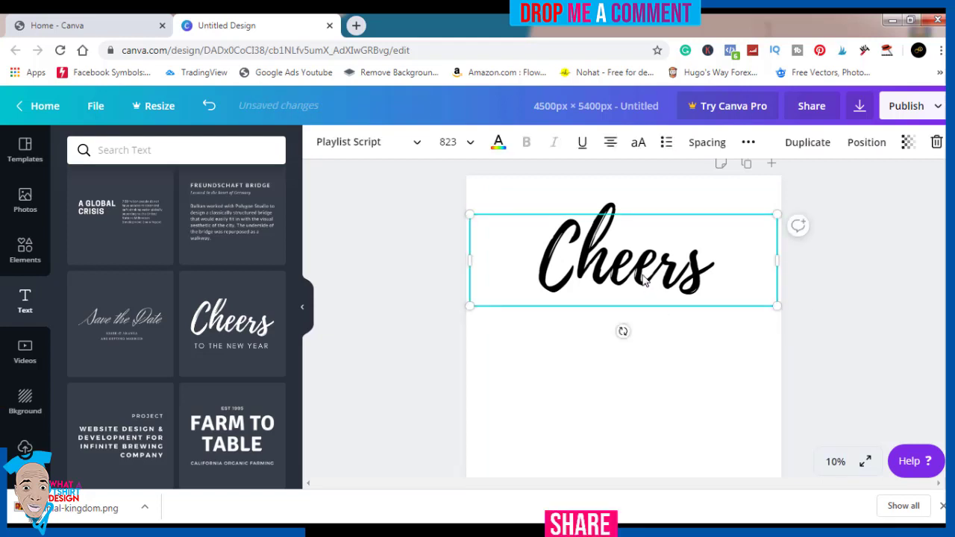
- Retype the script text as 'Best Friend' and shrink its box to fit the page
{"action": "double_click", "coordinate": [643, 276]}
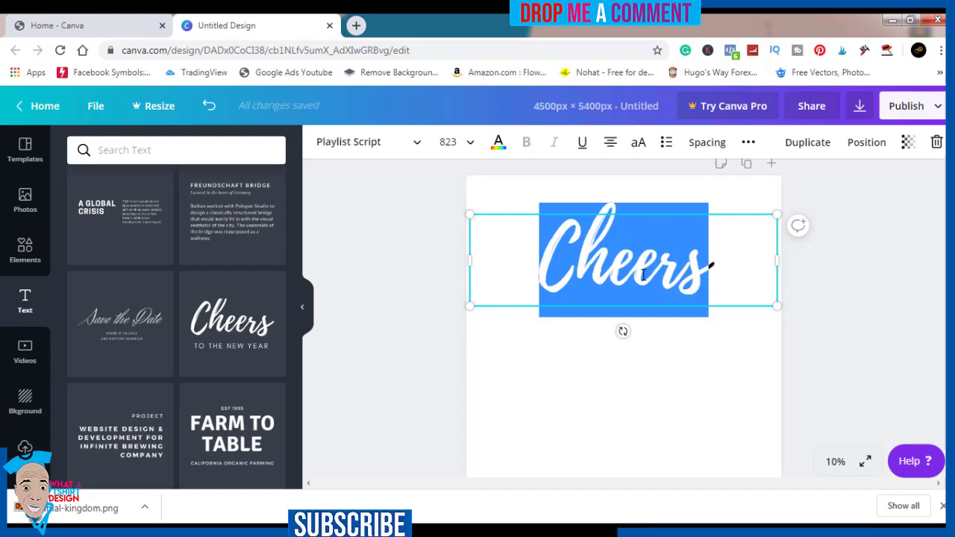
{"action": "type", "text": "B"}
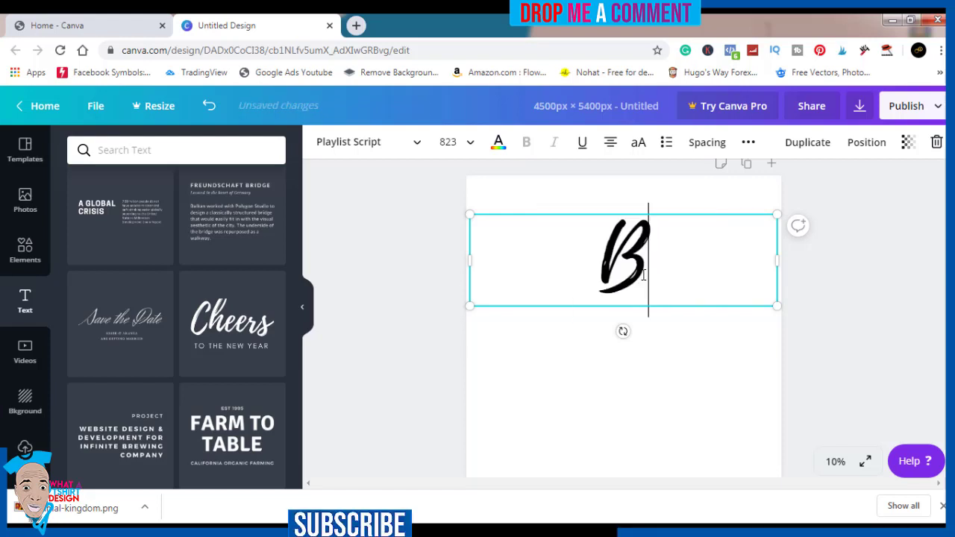
{"action": "type", "text": "es"}
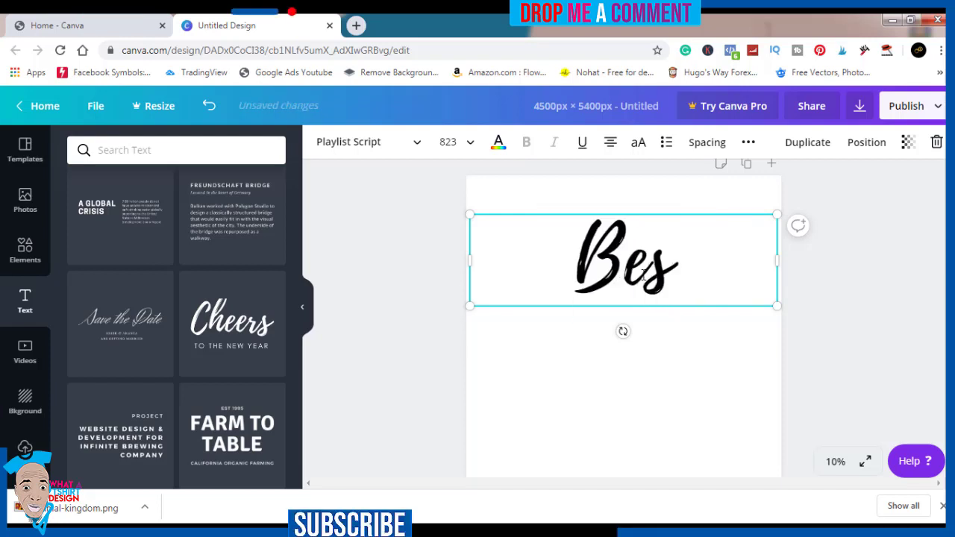
{"action": "type", "text": "t"}
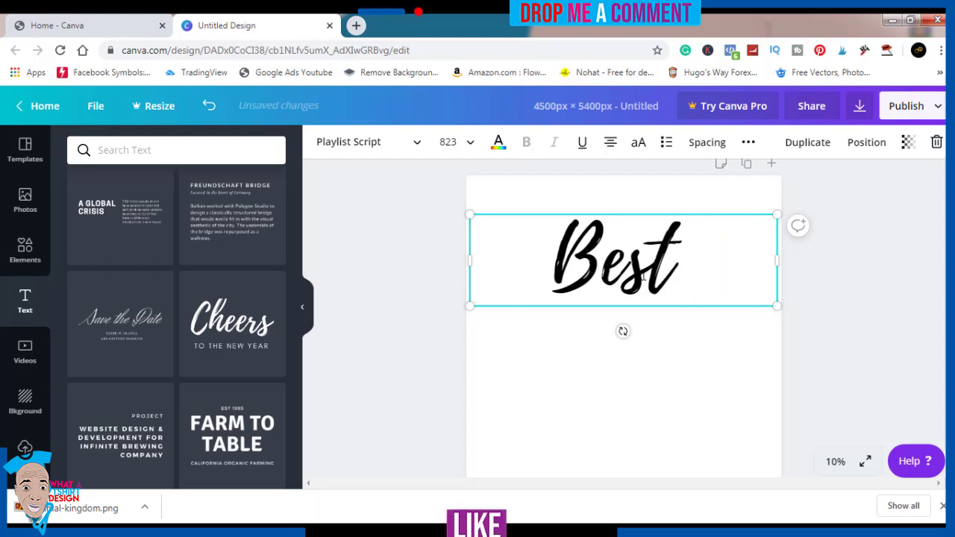
{"action": "type", "text": " Friend"}
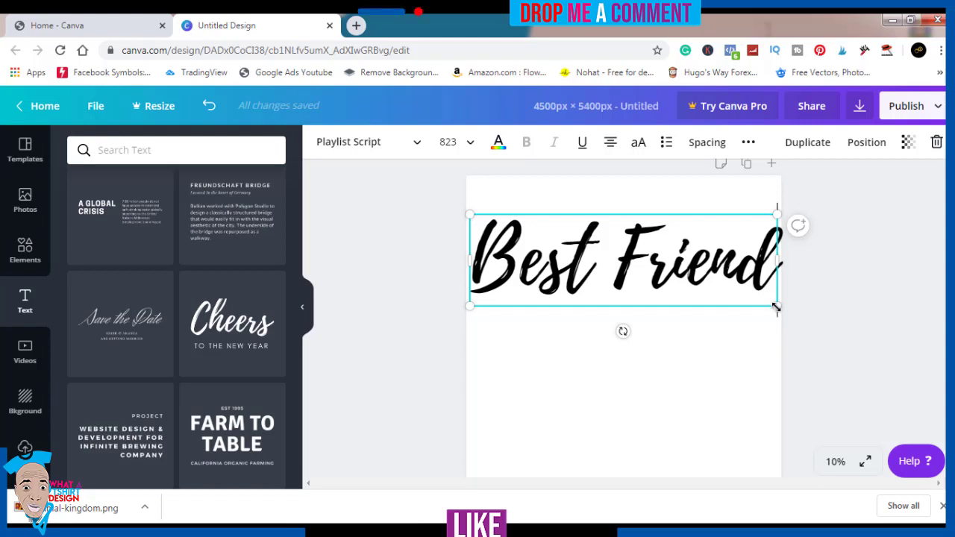
{"action": "left_click_drag", "start_coordinate": [774, 303], "coordinate": [762, 300]}
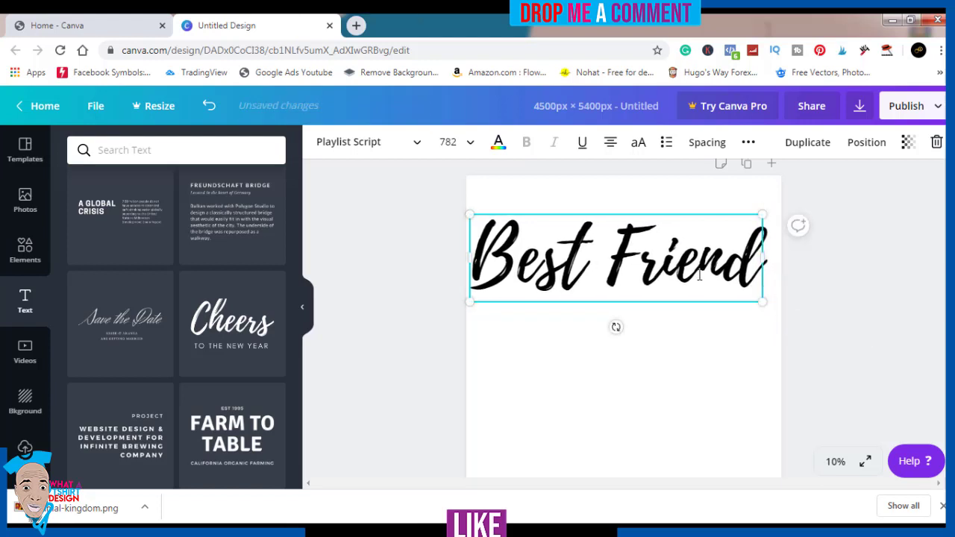
{"action": "double_click", "coordinate": [594, 257]}
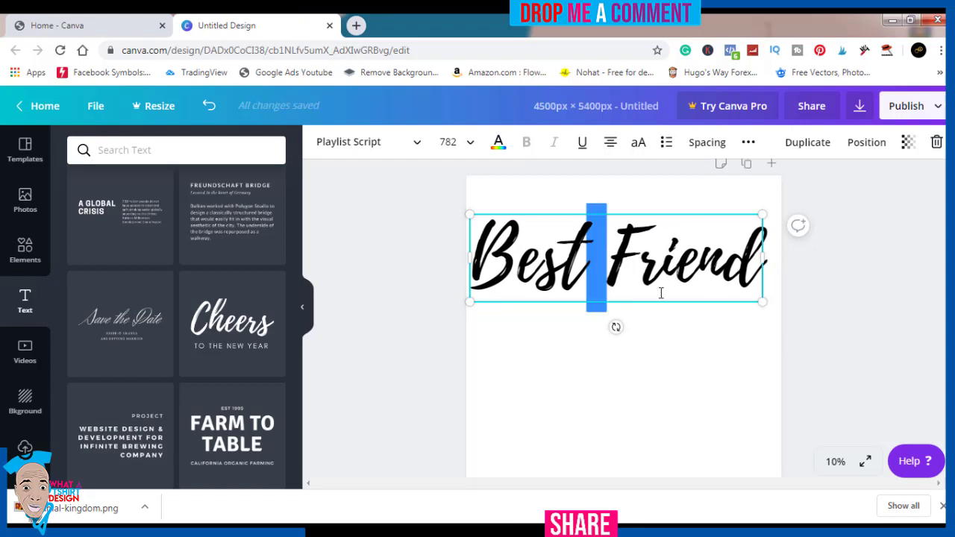
{"action": "left_click", "coordinate": [677, 344]}
- Centre the Best Friend text horizontally and nudge it slightly higher
{"action": "left_click", "coordinate": [643, 265]}
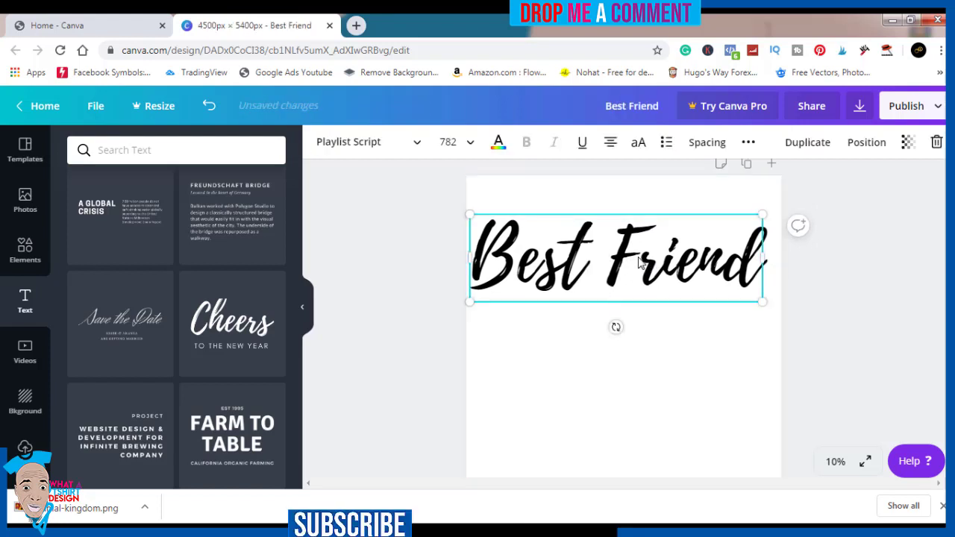
{"action": "left_click_drag", "start_coordinate": [635, 258], "coordinate": [644, 258]}
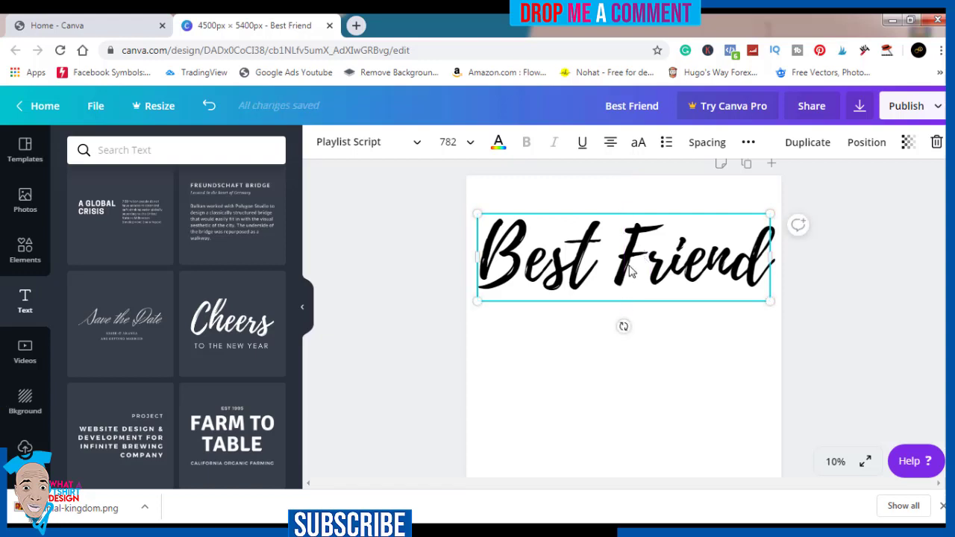
{"action": "left_click_drag", "start_coordinate": [639, 262], "coordinate": [639, 255]}
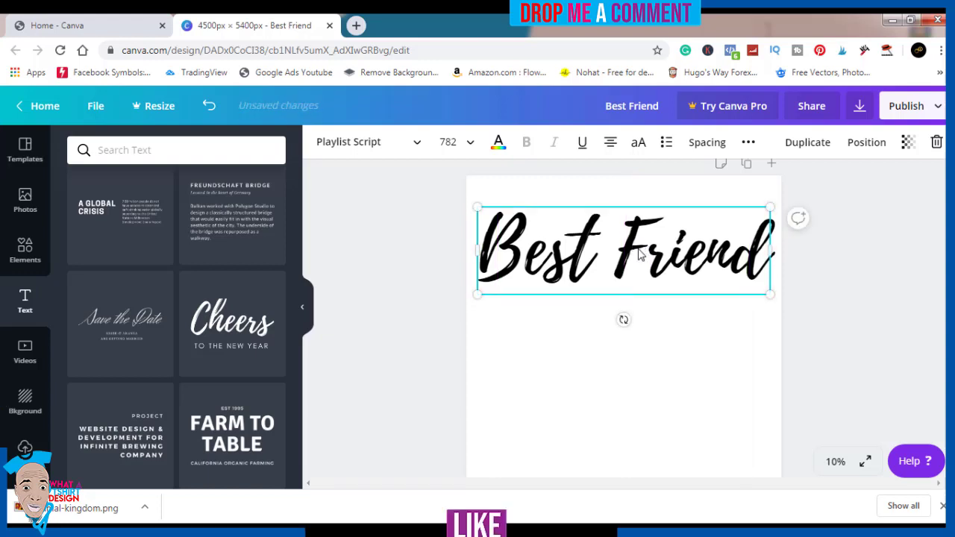
- Deselect the Best Friend text and switch the side panel to Uploads
{"action": "left_click", "coordinate": [647, 399]}
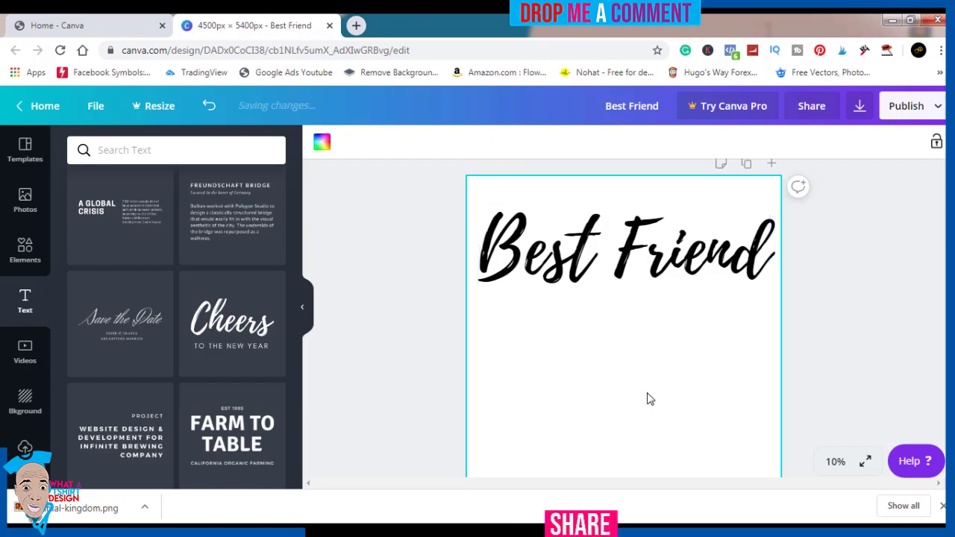
{"action": "scroll", "coordinate": [943, 272], "scroll_direction": "down", "scroll_amount": 3}
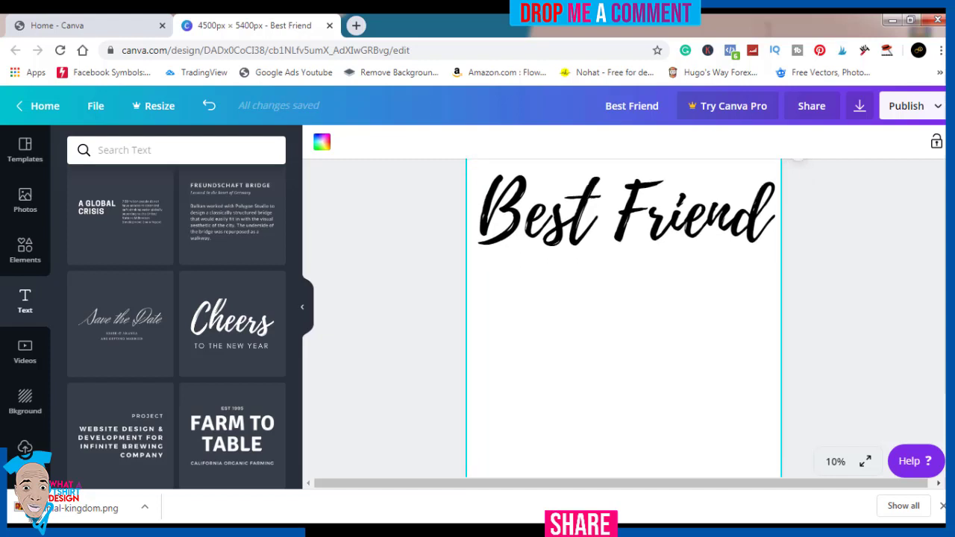
{"action": "scroll", "coordinate": [624, 318], "scroll_direction": "up", "scroll_amount": 2}
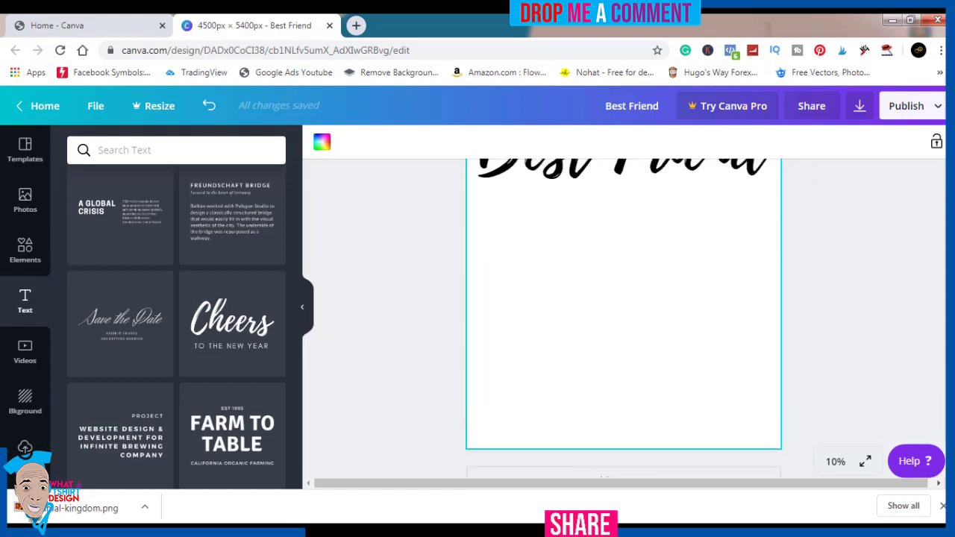
{"action": "scroll", "coordinate": [624, 317], "scroll_direction": "down", "scroll_amount": 1}
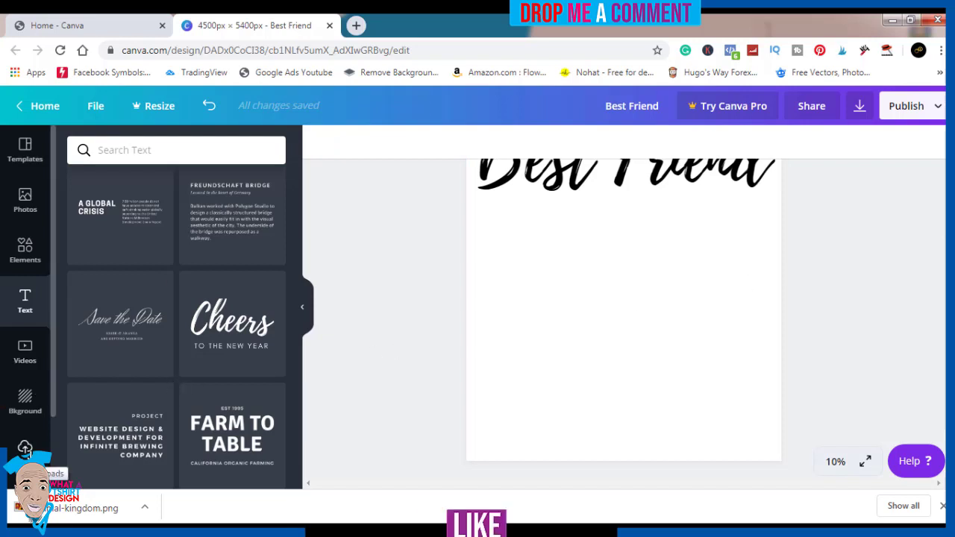
{"action": "left_click", "coordinate": [25, 450]}
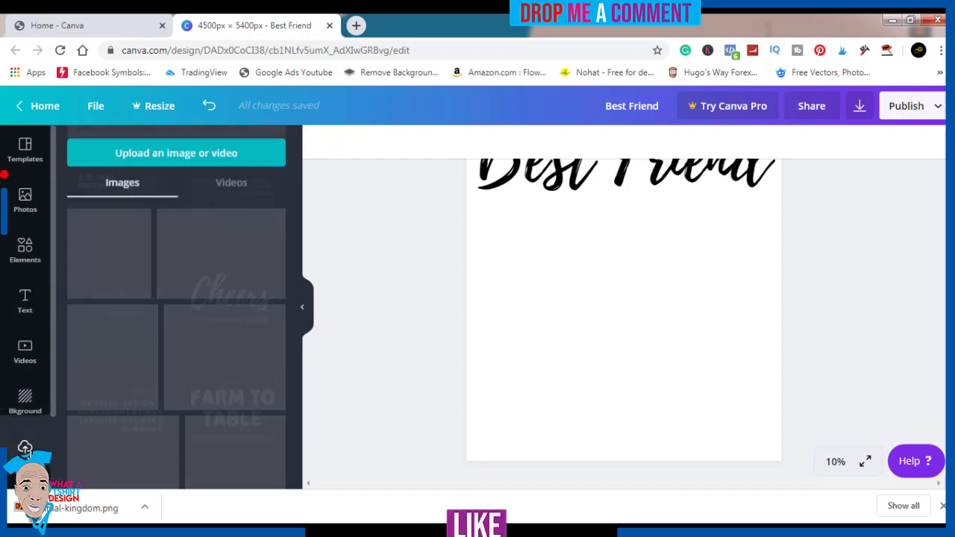
- Upload the animal-kingdom cartoon dog image from the Downloads folder
{"action": "left_click", "coordinate": [184, 151]}
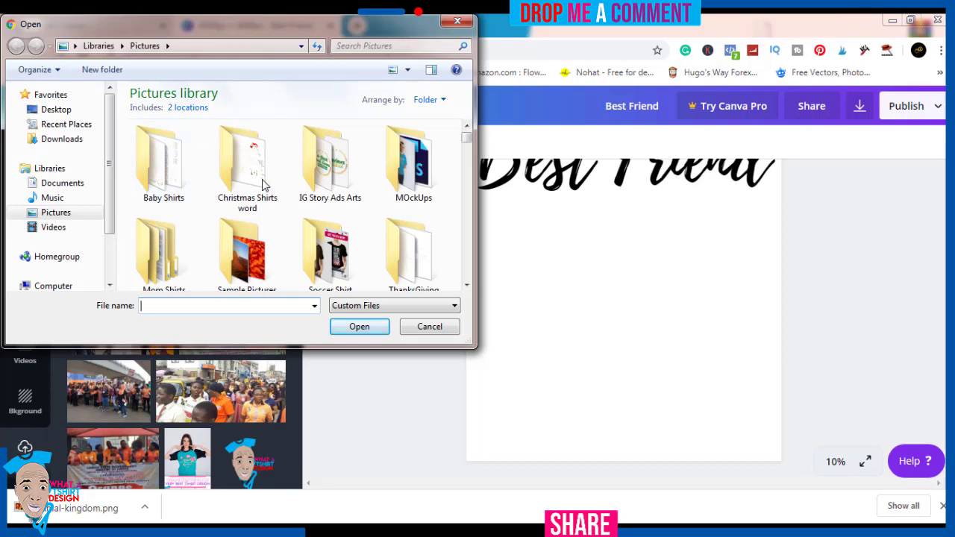
{"action": "left_click", "coordinate": [63, 138]}
{"action": "left_click_drag", "start_coordinate": [467, 99], "coordinate": [466, 156]}
{"action": "left_click", "coordinate": [343, 159]}
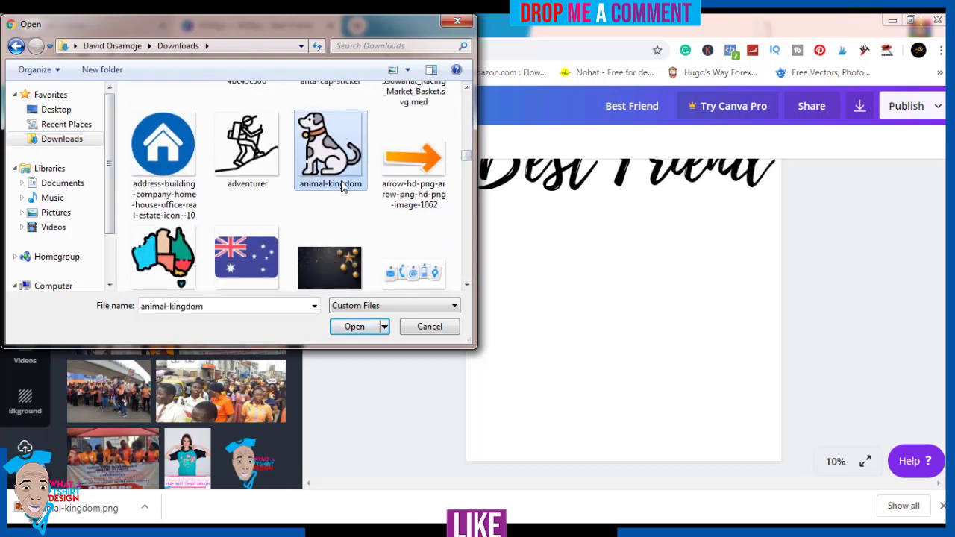
{"action": "left_click", "coordinate": [349, 334]}
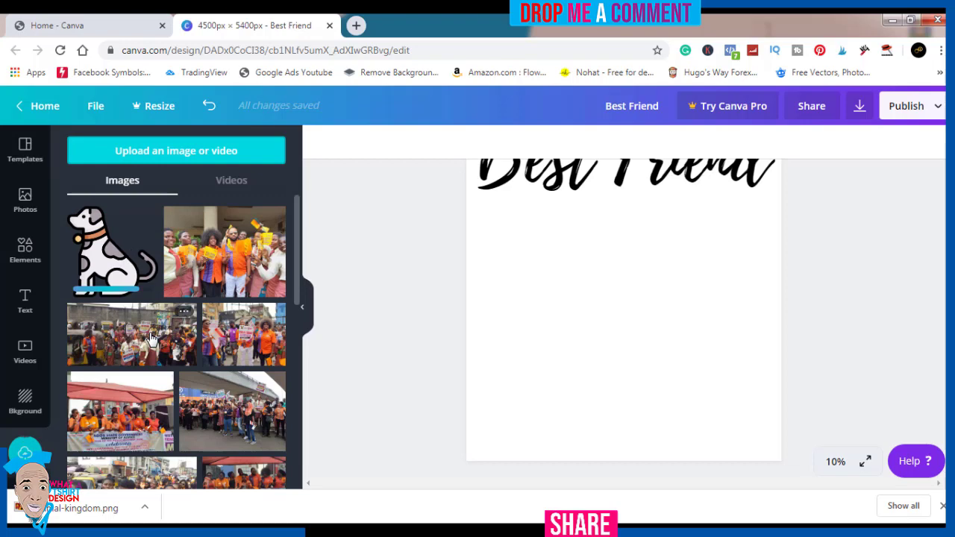
- Add the dog image, shrink it to 2,745 × 2,745 px and centre it below Best Friend
{"action": "left_click", "coordinate": [116, 258]}
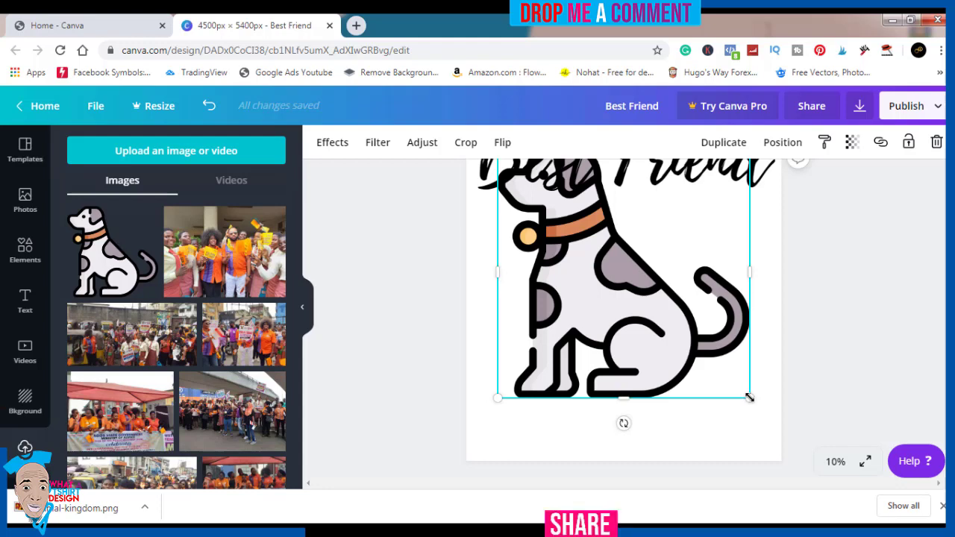
{"action": "left_click_drag", "start_coordinate": [750, 398], "coordinate": [695, 328]}
{"action": "left_click_drag", "start_coordinate": [618, 288], "coordinate": [652, 340]}
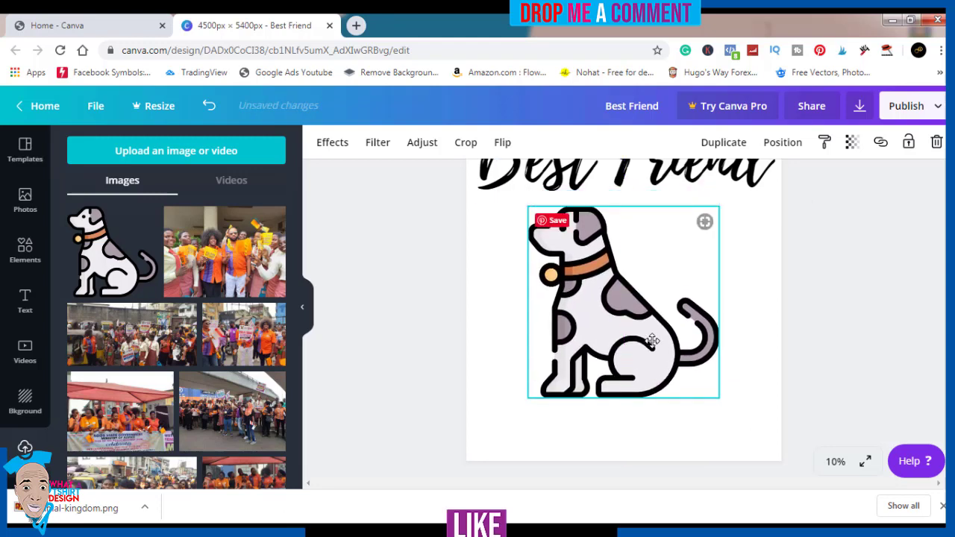
{"action": "left_click", "coordinate": [757, 348]}
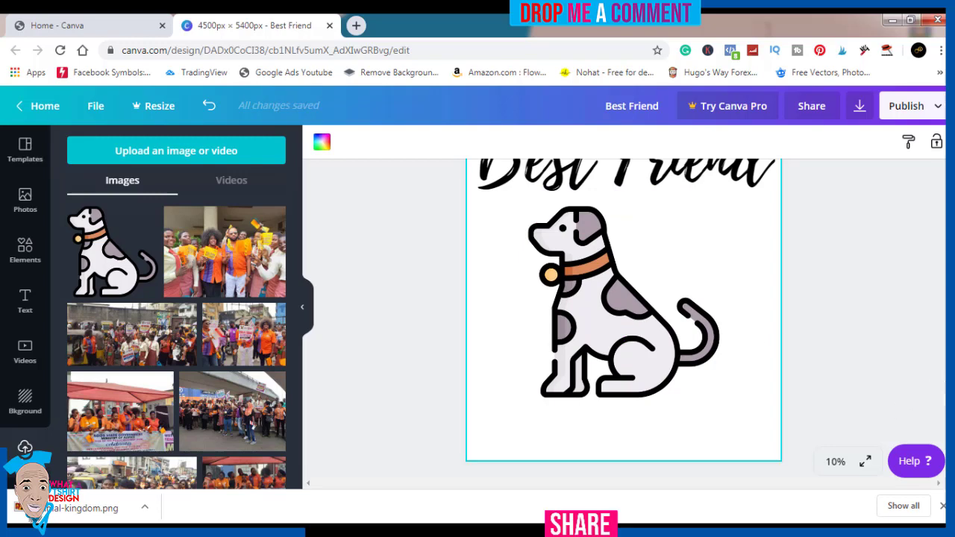